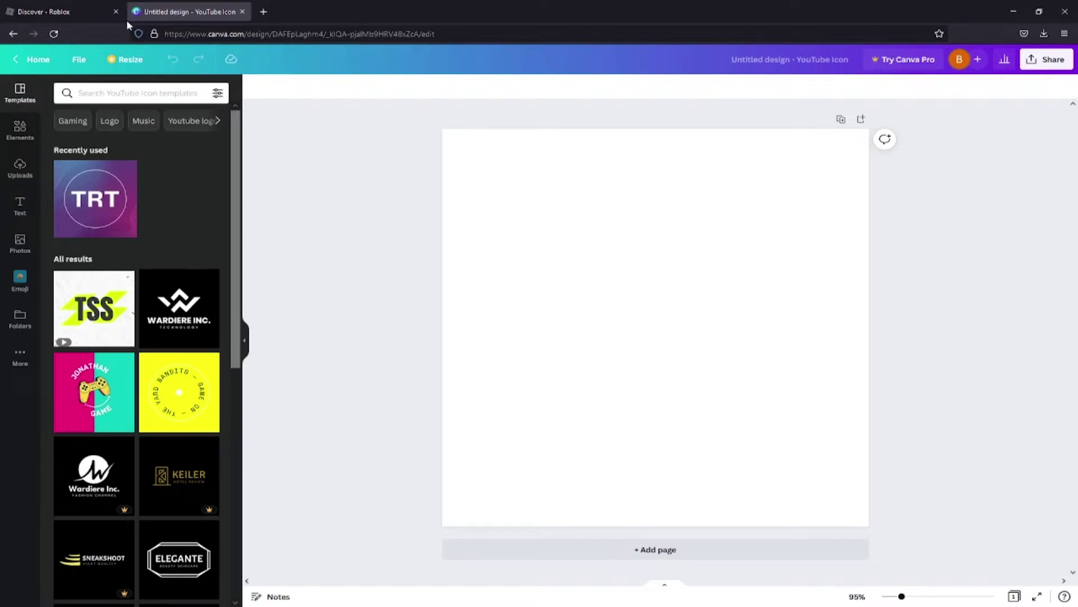
Apply the recently used purple DECAL template and download the design as a PNG
click(96, 198)
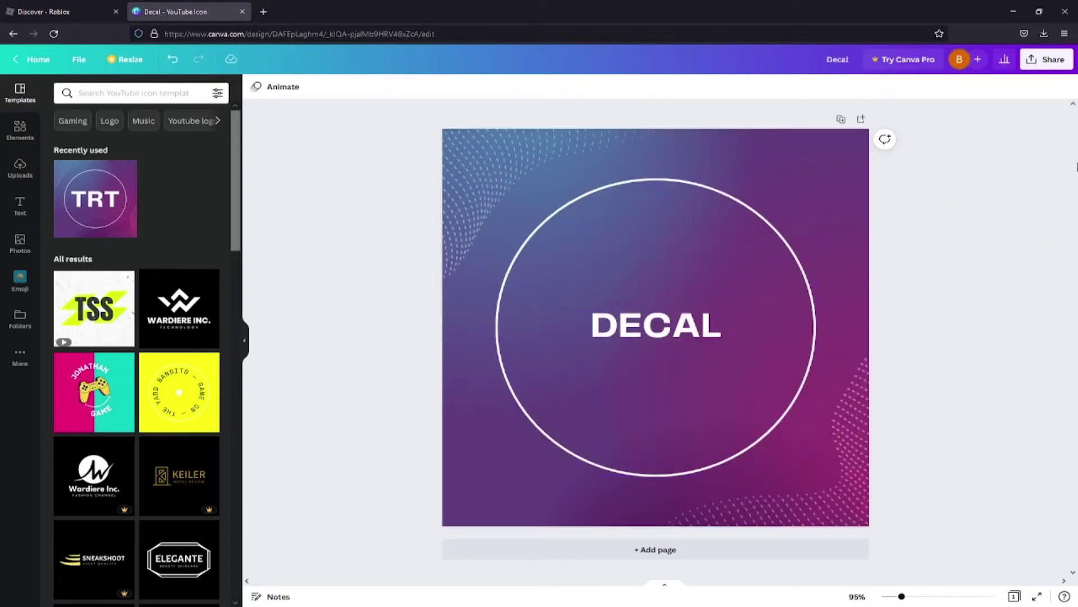
click(1053, 59)
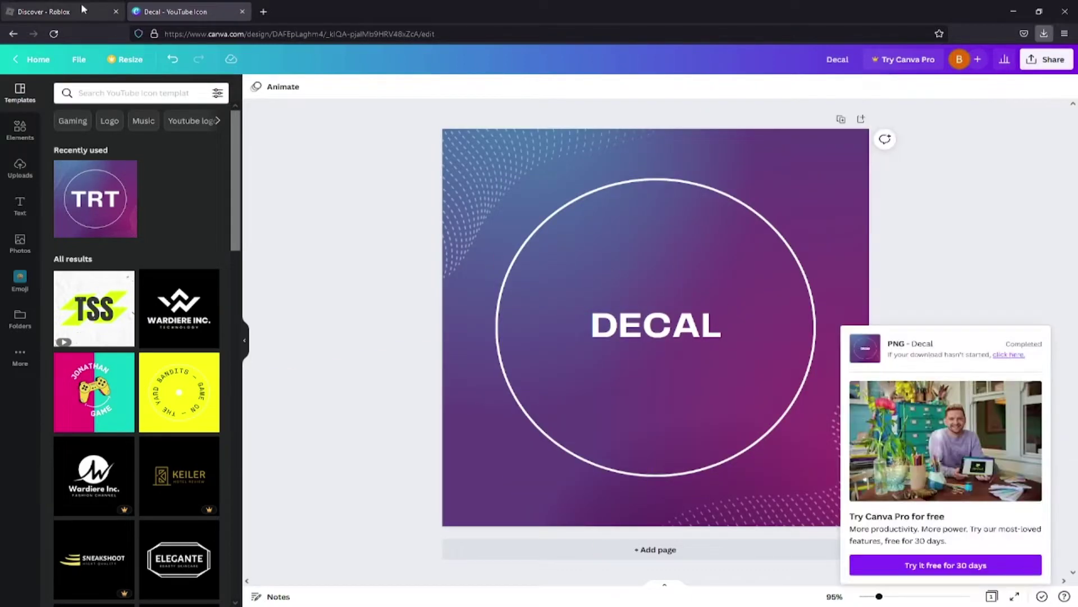
Upload the Decal PNG from Downloads as a new Roblox decal and open its page
click(83, 8)
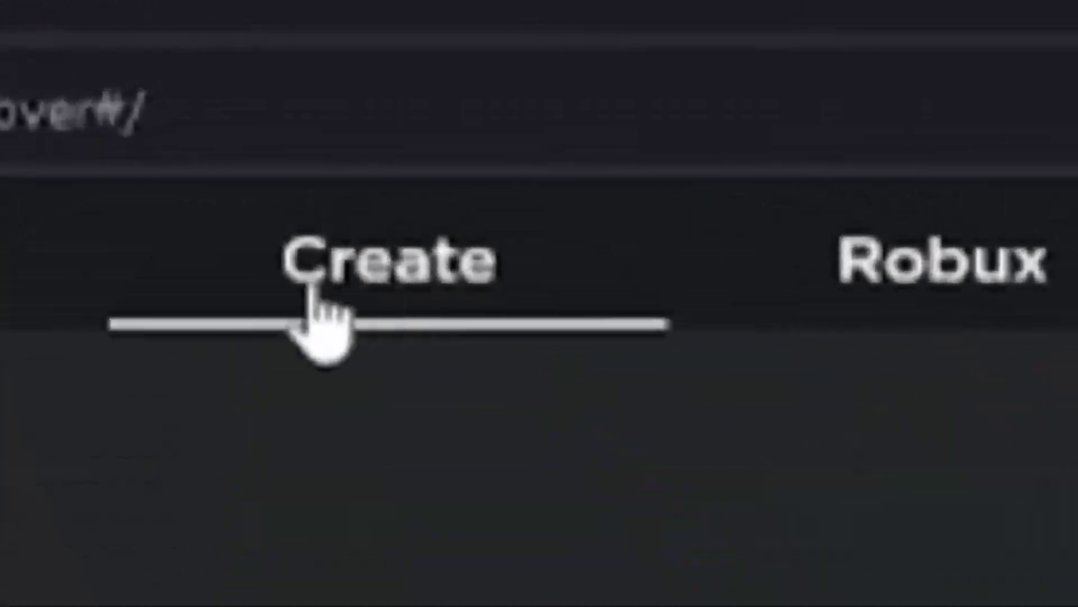
click(310, 288)
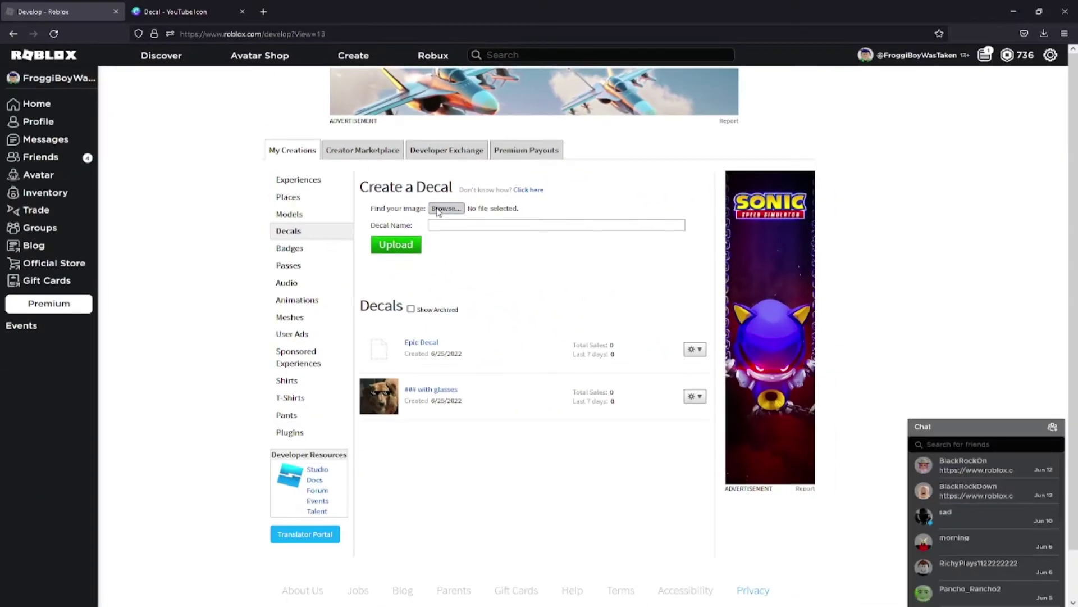
click(445, 209)
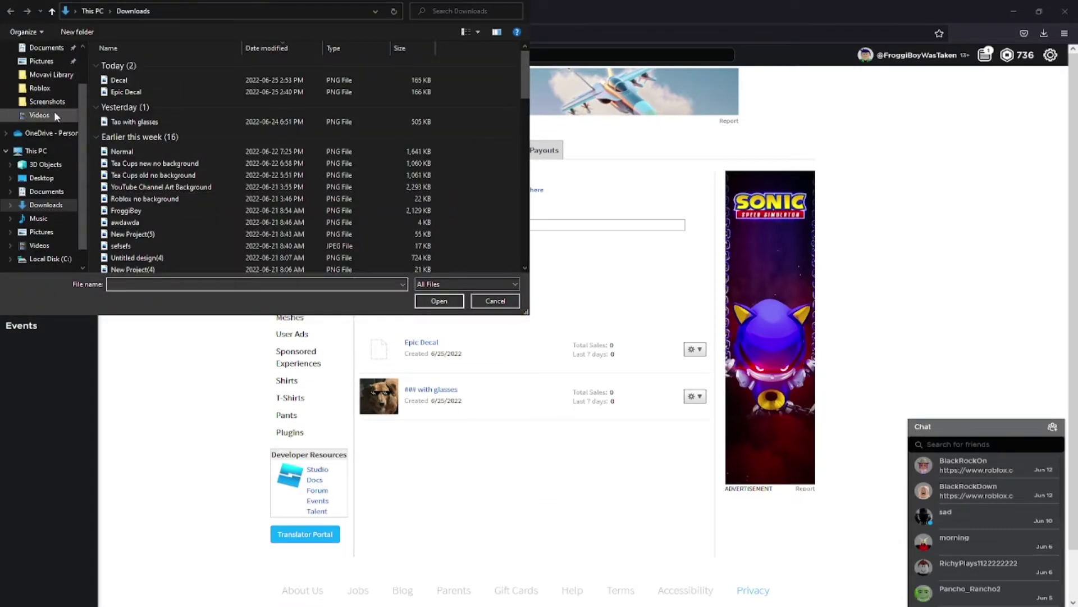
click(126, 81)
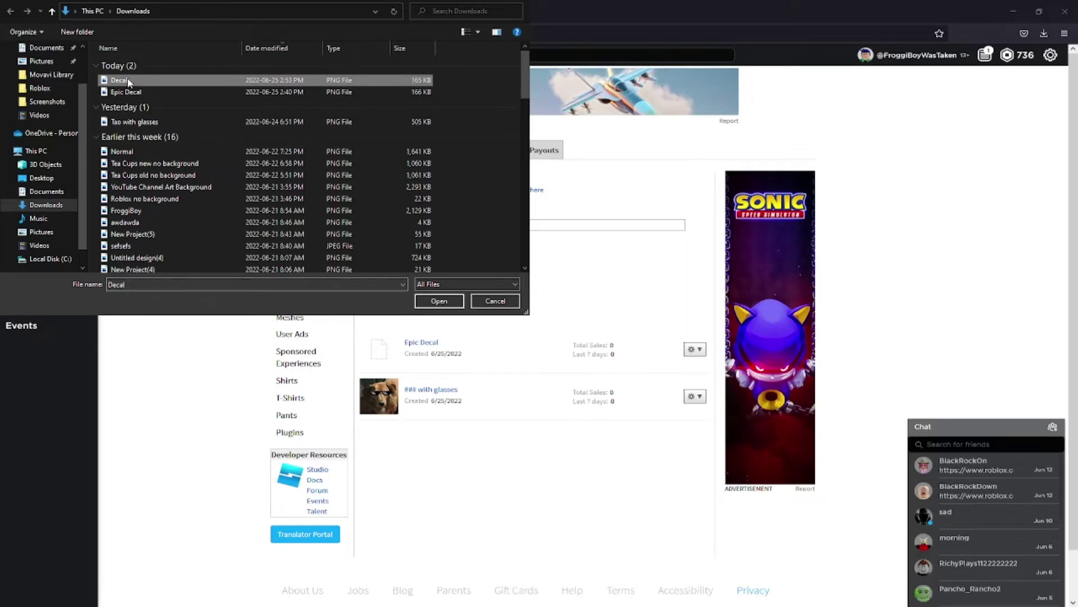
double_click(129, 81)
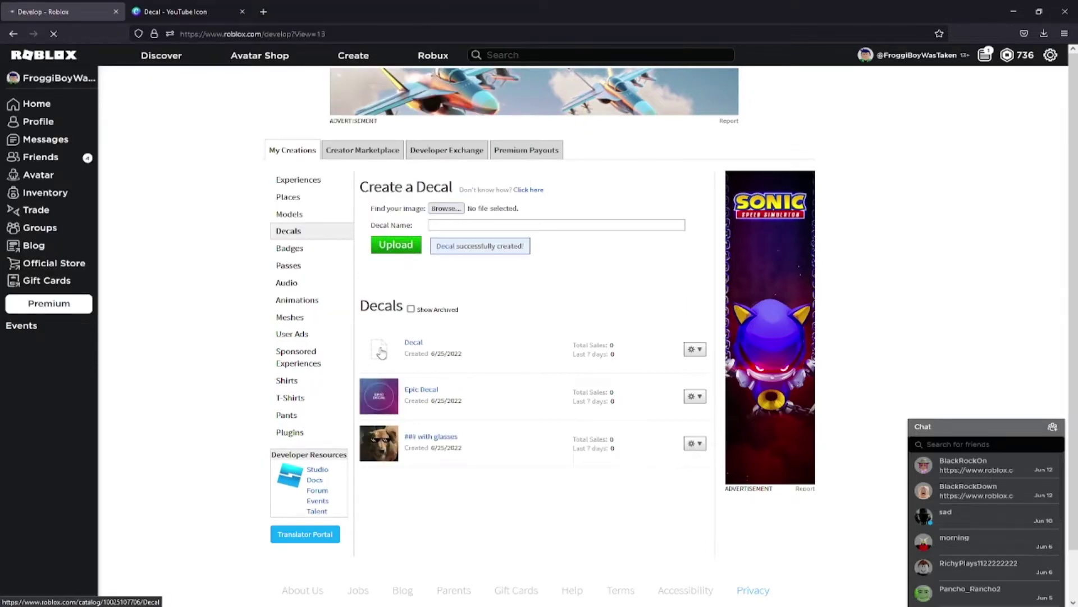
click(382, 352)
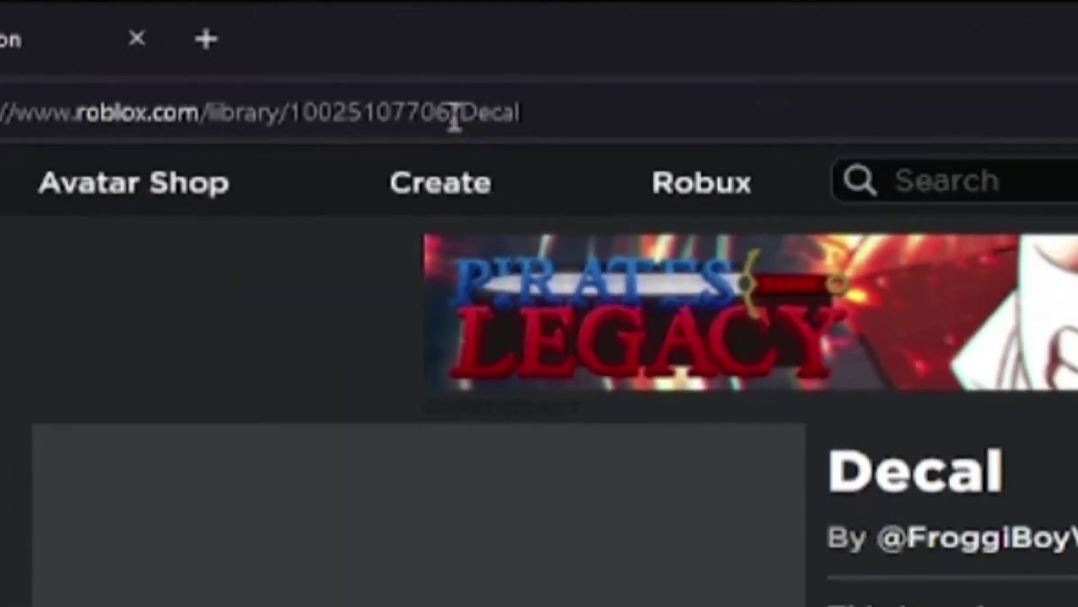
drag(337, 34, 305, 37)
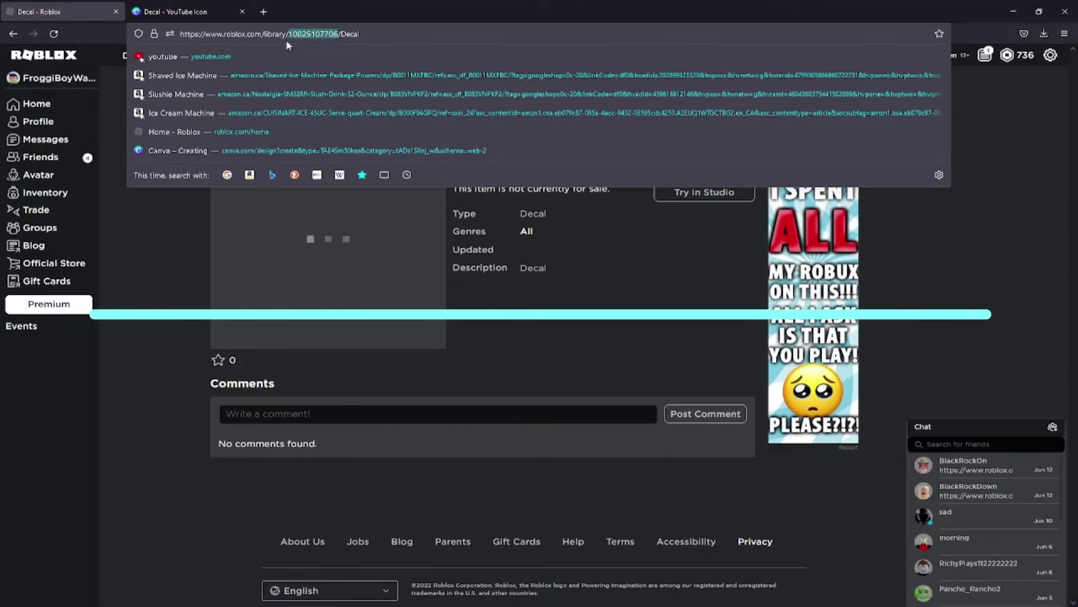
click(173, 304)
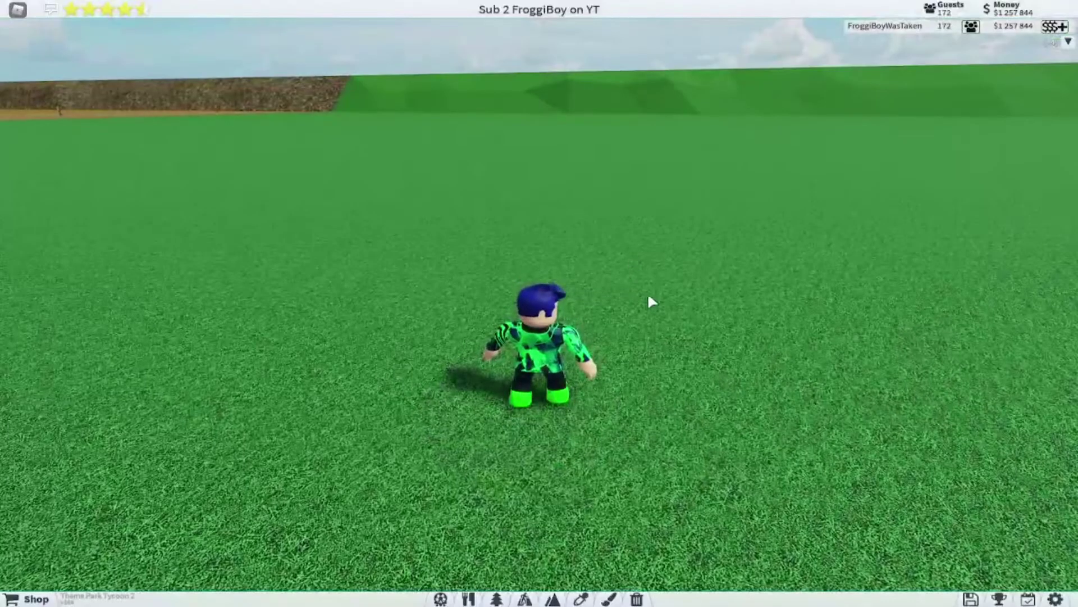
Pick an image panel from the Others category of Scenery build items
click(496, 598)
click(314, 531)
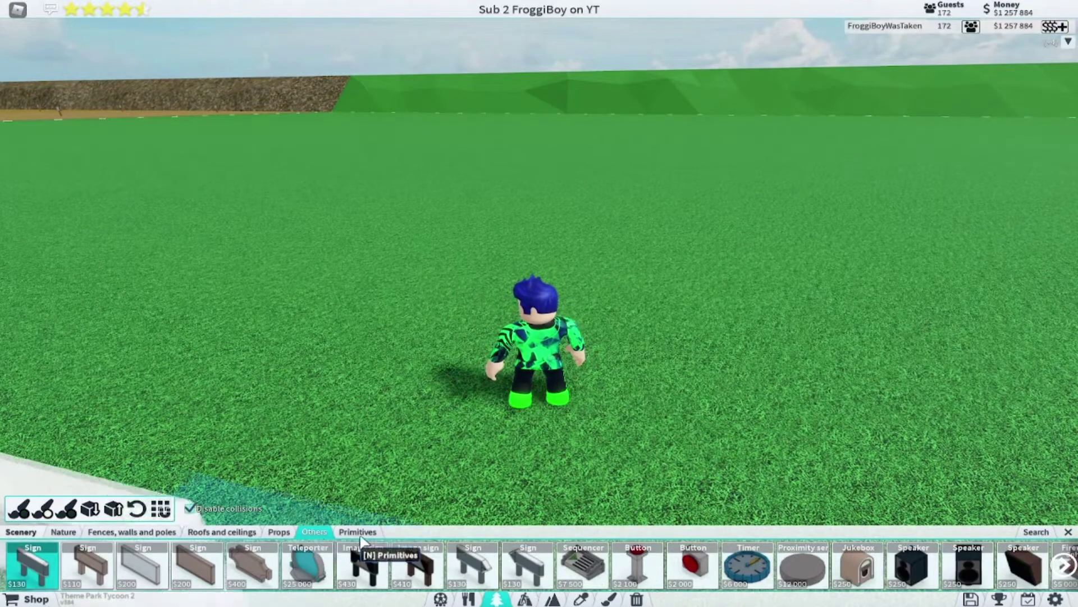
click(183, 564)
scroll(616, 564, down, 3)
scroll(641, 564, down, 3)
scroll(666, 568, down, 3)
scroll(693, 572, down, 3)
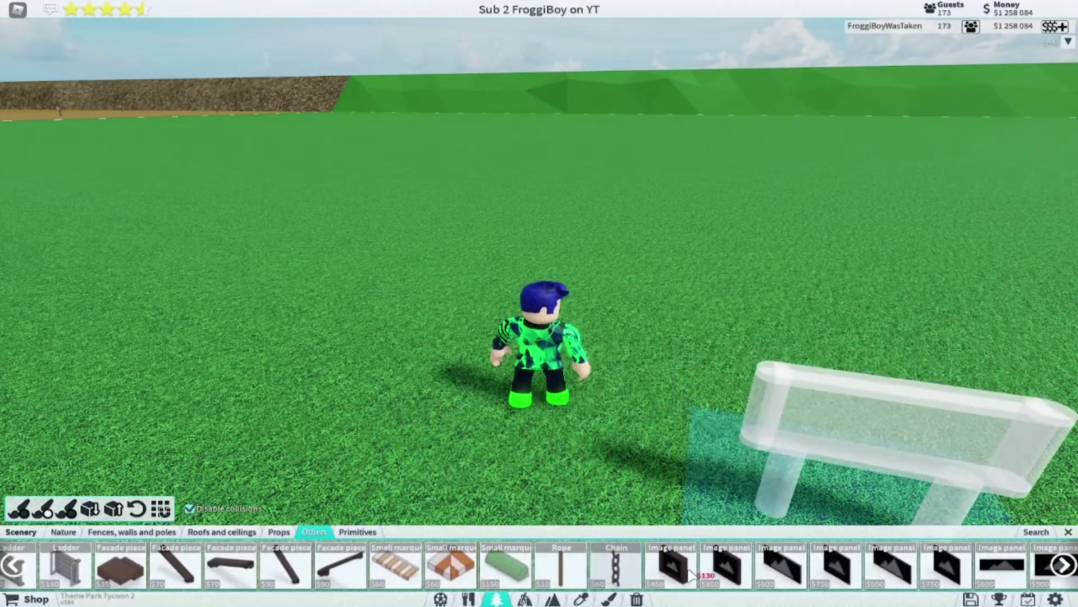
scroll(691, 571, down, 3)
click(689, 565)
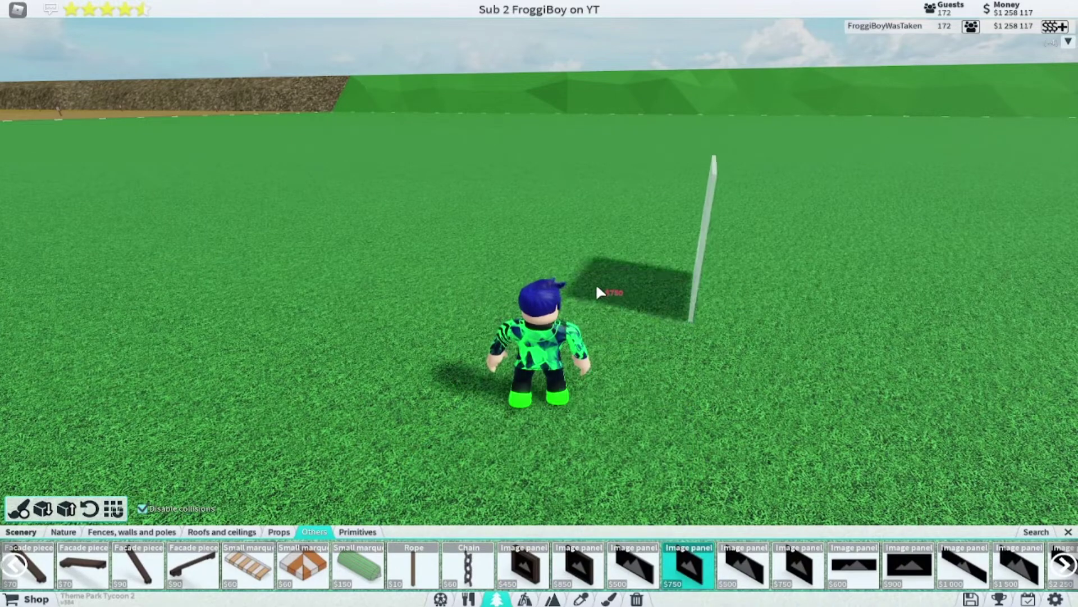
Place the image panel on the grass beside the character and open its settings
key(r)
click(595, 284)
key(d)
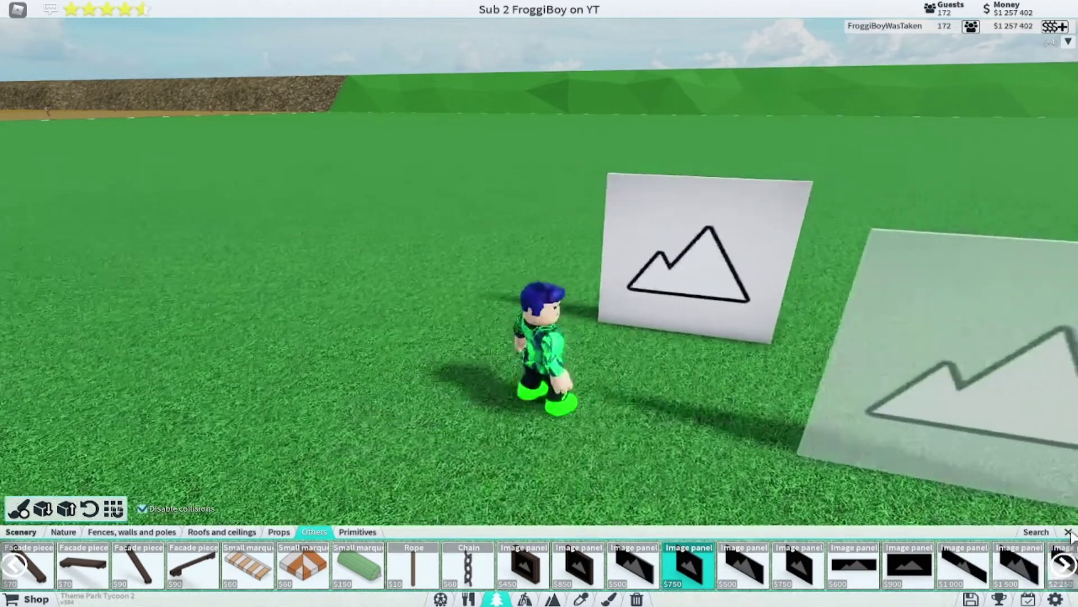
click(1068, 533)
click(675, 253)
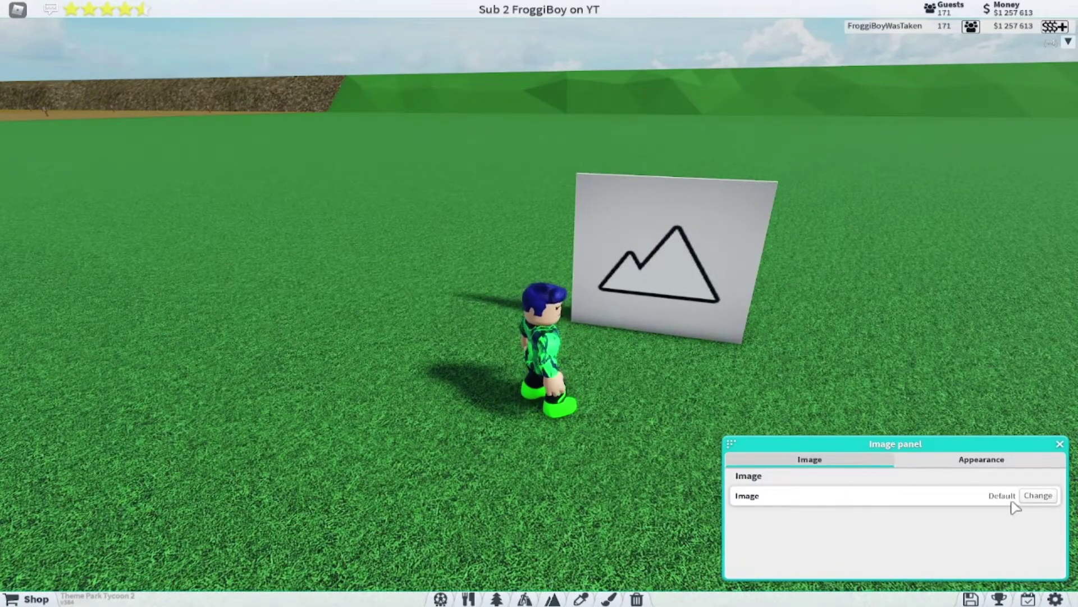
Set the panel's image to the Decal via Add by id, then walk over to view it
click(1041, 496)
click(667, 193)
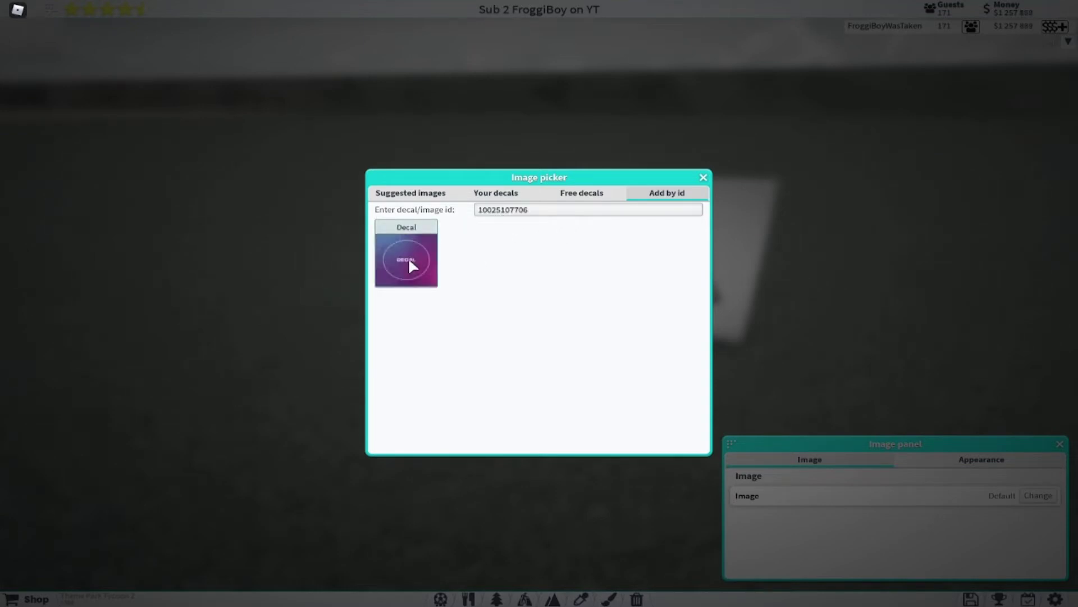
click(409, 265)
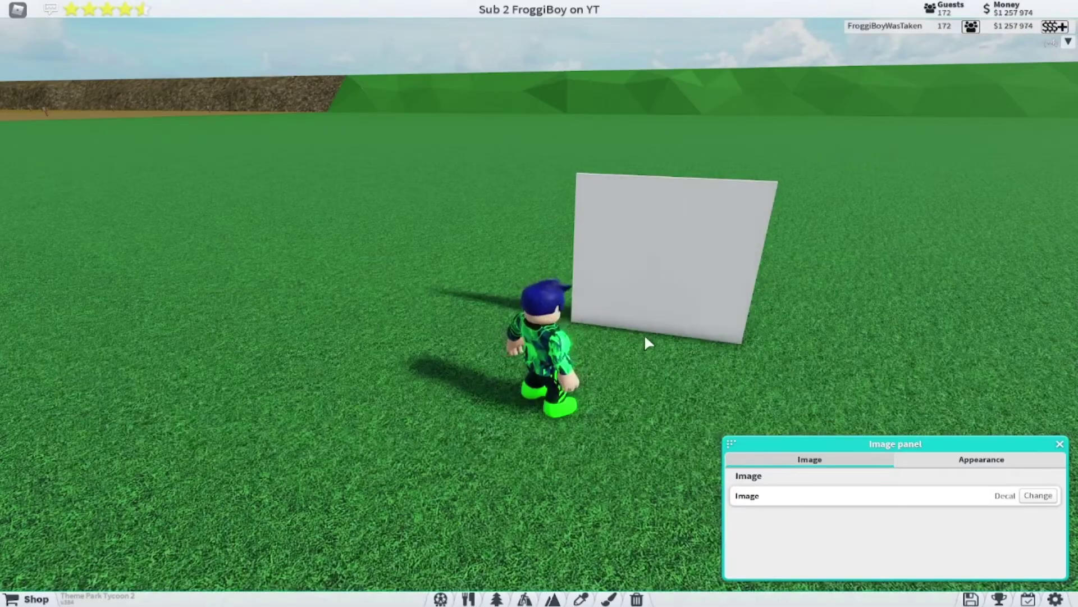
key(w)
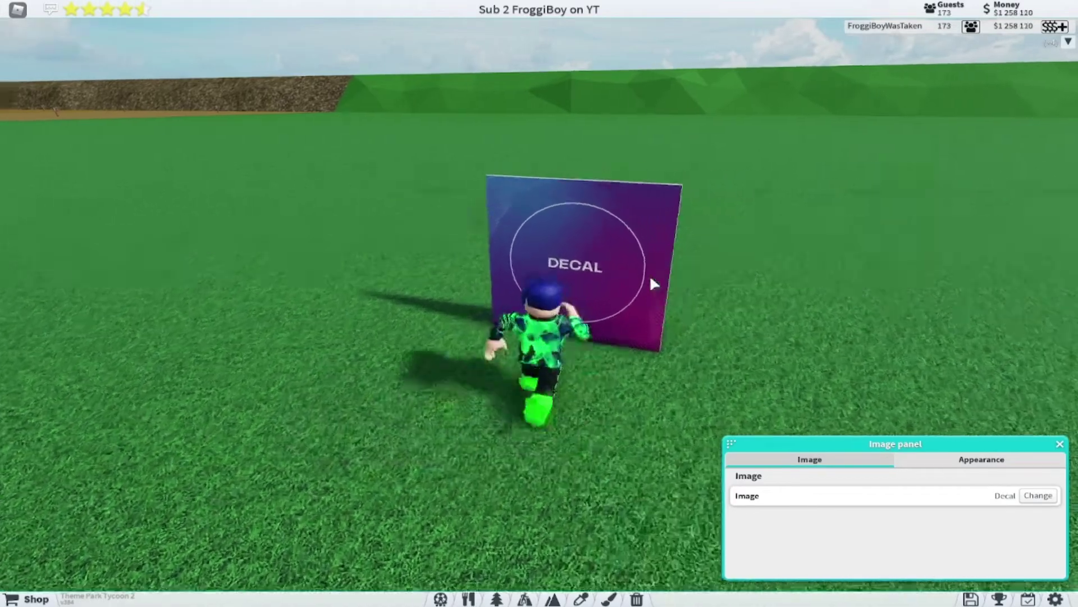
key(s)
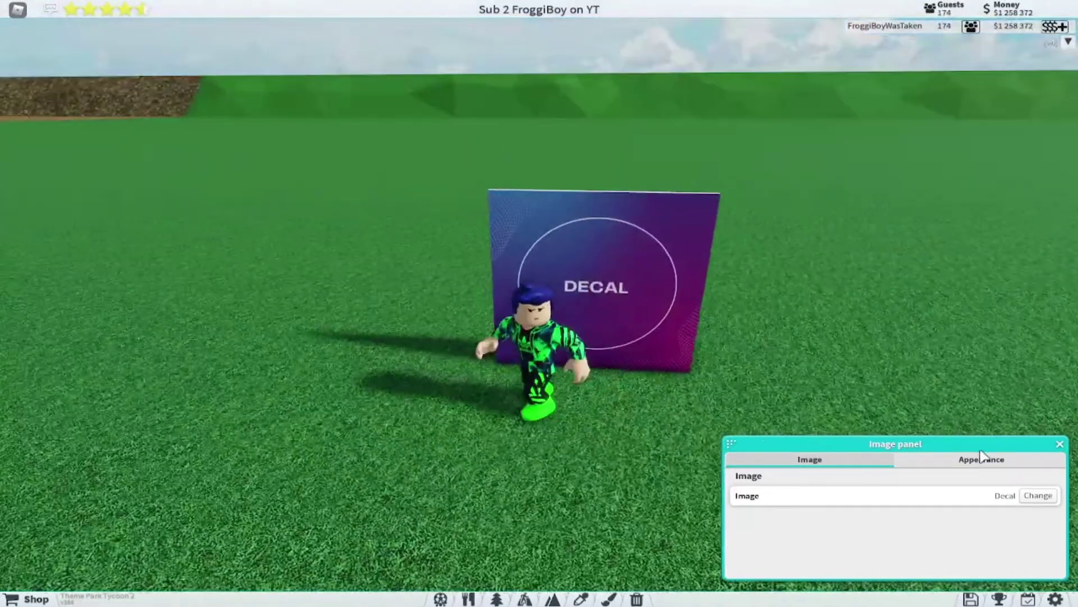
Set the panel's Color 1 to brown and turn on transparency
click(982, 460)
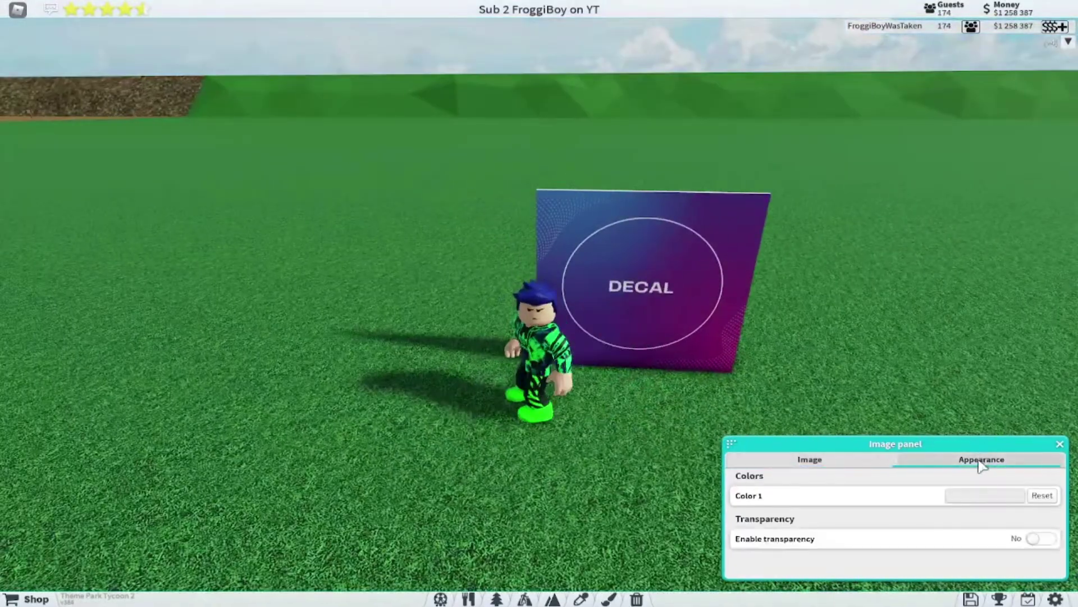
click(1021, 499)
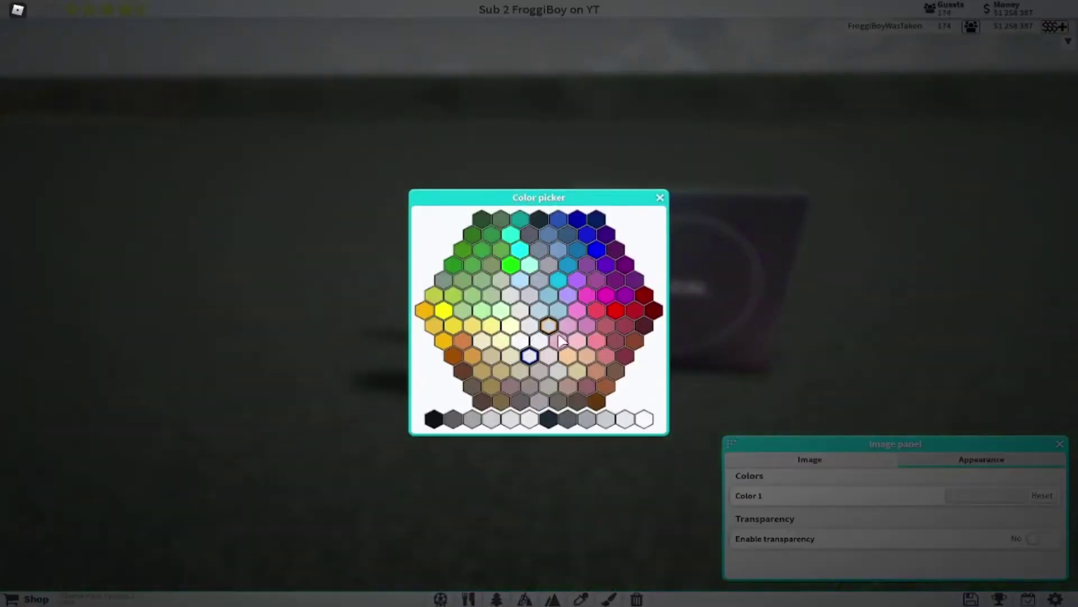
click(601, 394)
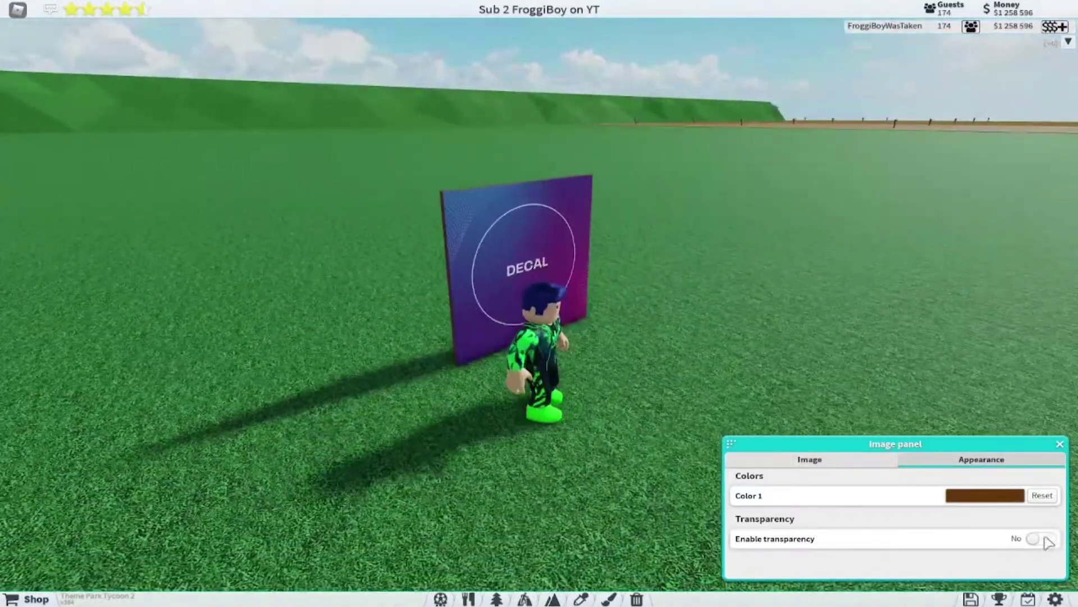
click(1015, 540)
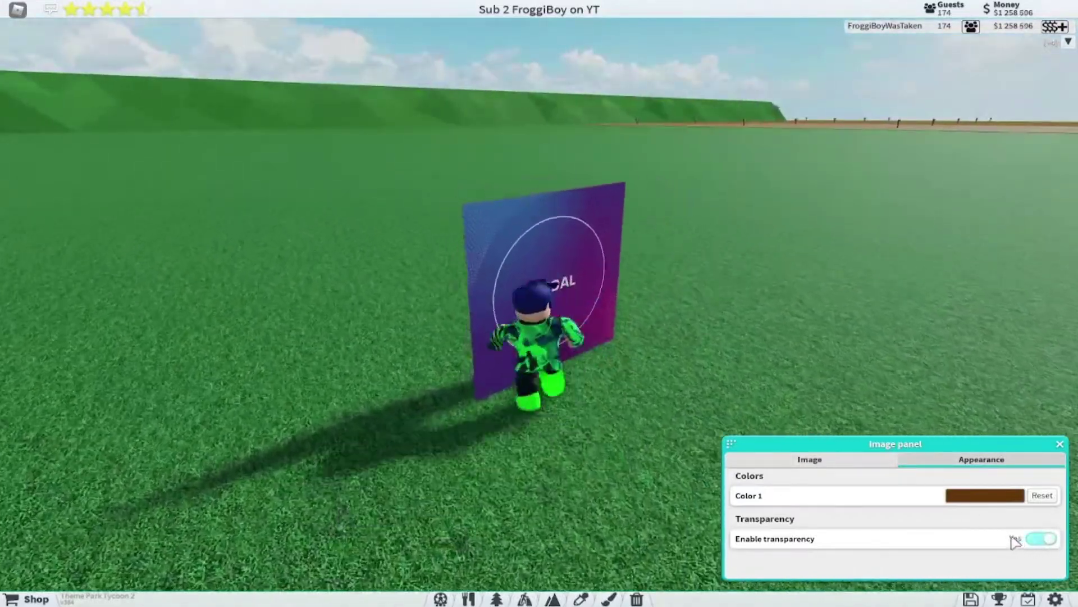
Walk around the DECAL board, close its settings, and stand beside it
key(w)
key(s)
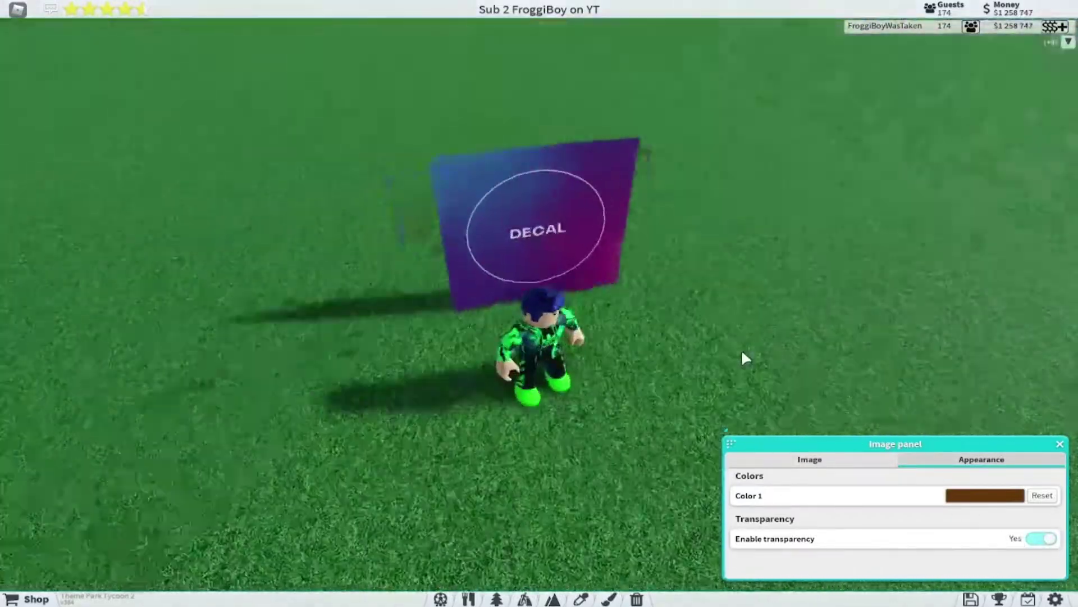
key(w)
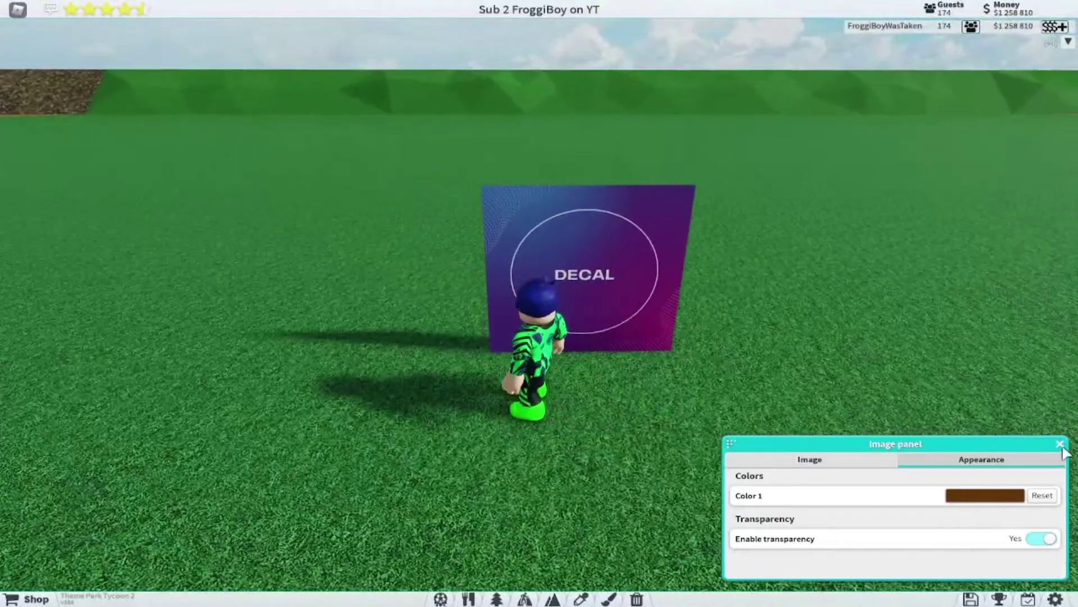
click(1060, 445)
key(a)
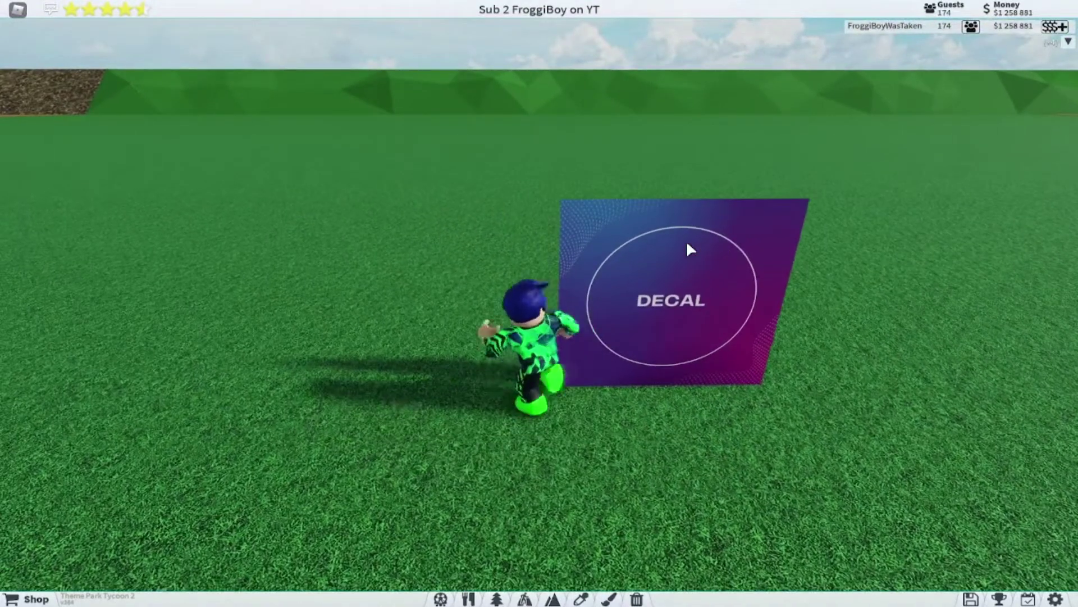